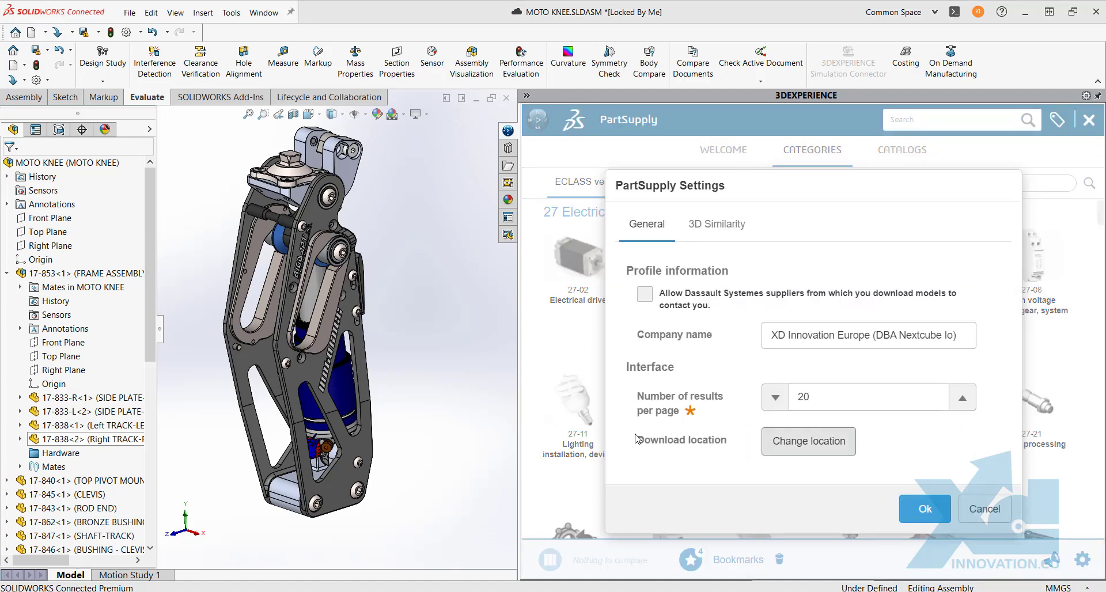
Step: Set the download location to the PartSupply folder inside SW DATA and accept the PartSupply settings
left_click(766, 447)
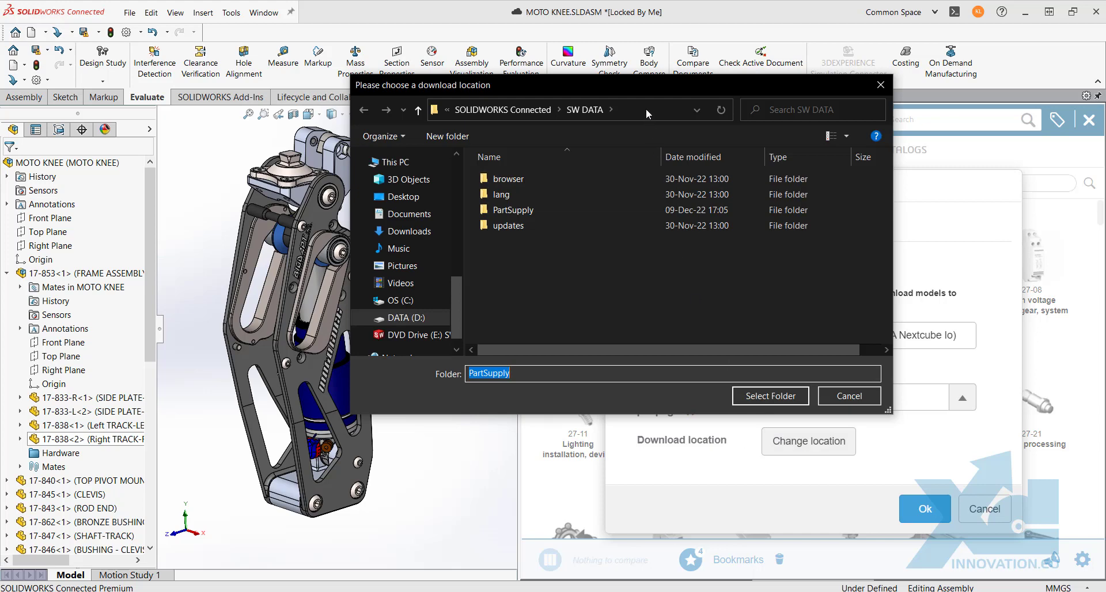
double_click(517, 211)
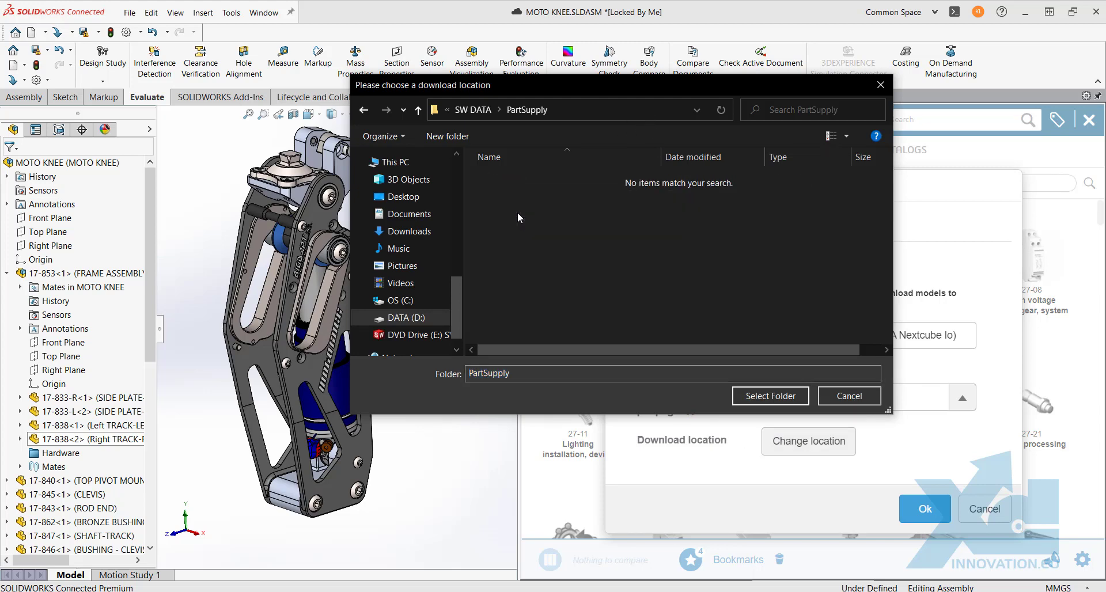
left_click(775, 397)
left_click(926, 511)
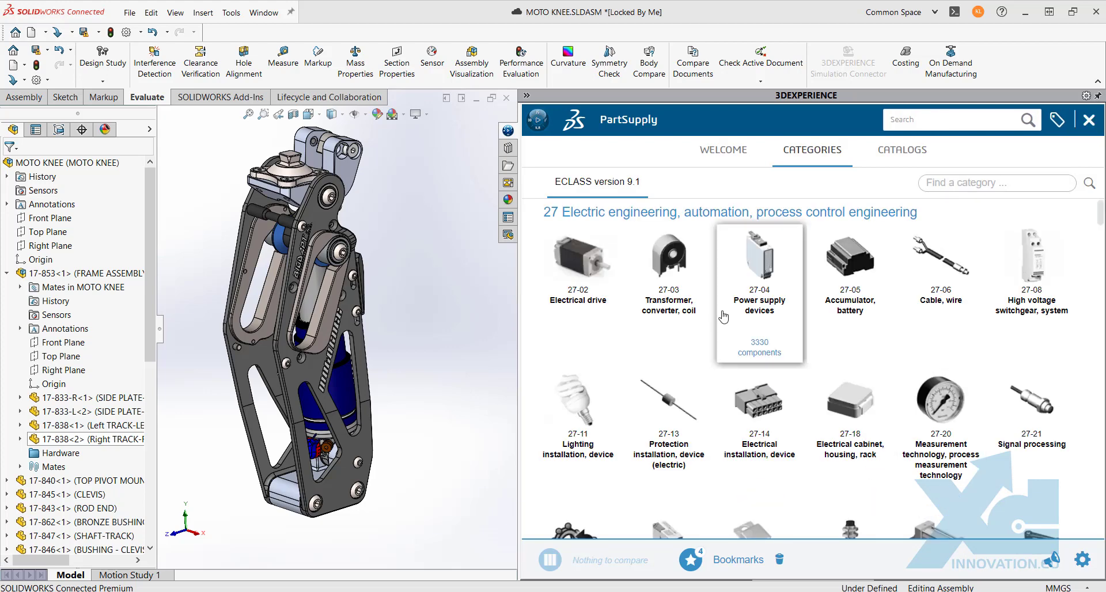
Step: Browse the ECLASS categories to Screw, nut under machine elements and examine the subtypes of Screw (with head)
scroll(723, 316, "down", 8)
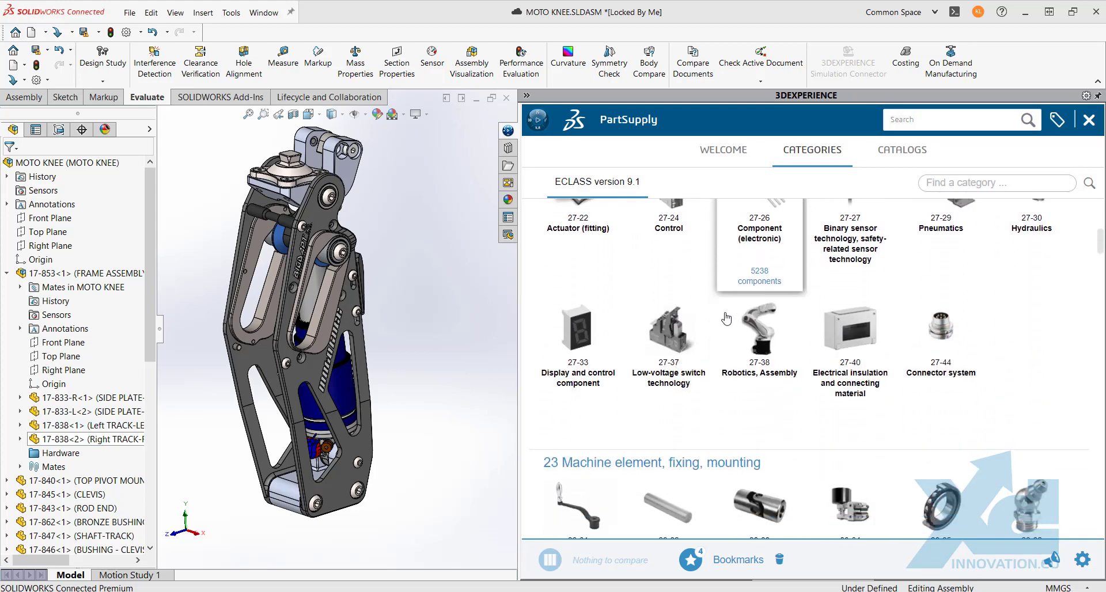
scroll(725, 316, "down", 3)
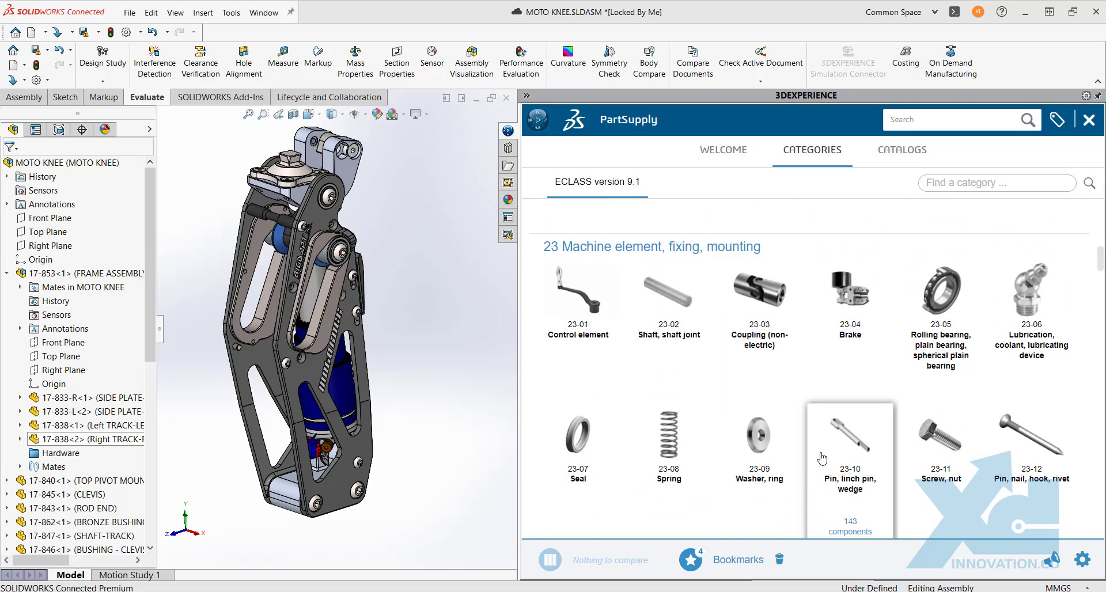
scroll(752, 443, "down", 3)
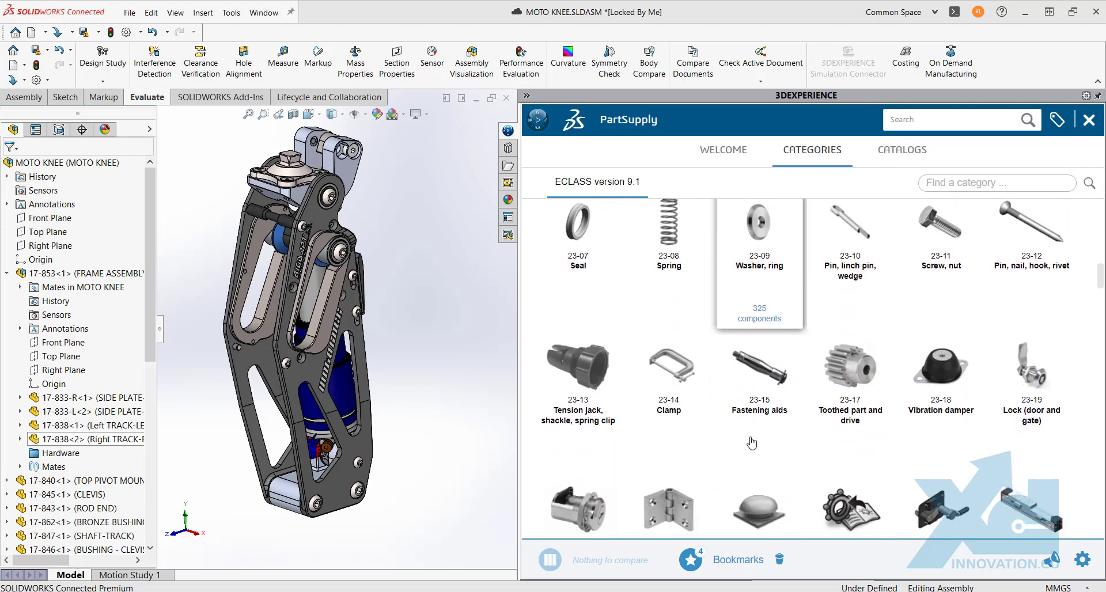
left_click(936, 240)
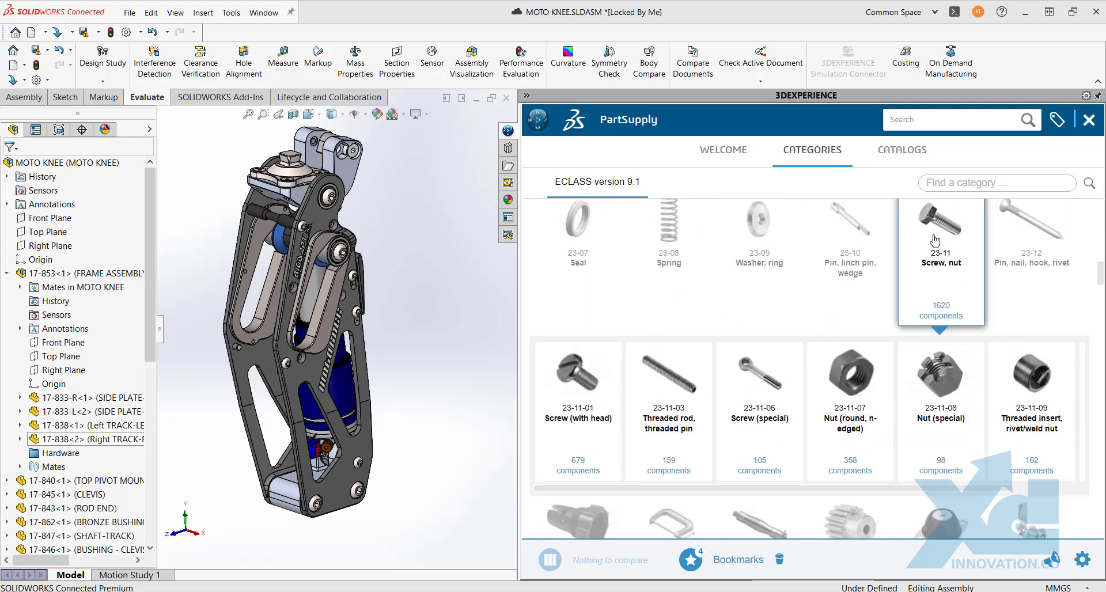
left_click(588, 400)
scroll(585, 404, "right", 1)
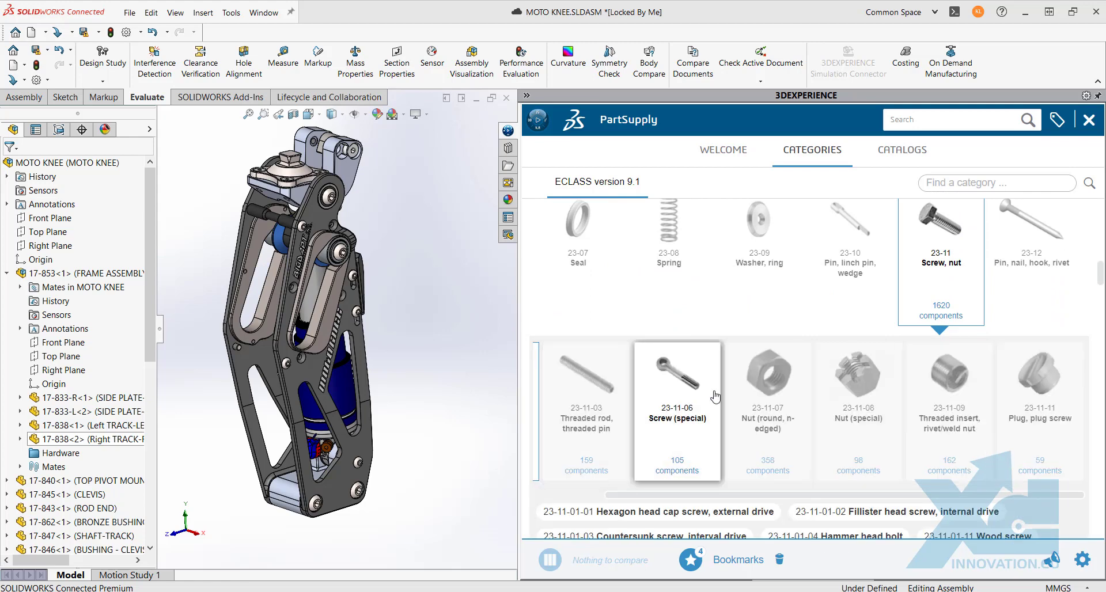
scroll(795, 510, "down", 3)
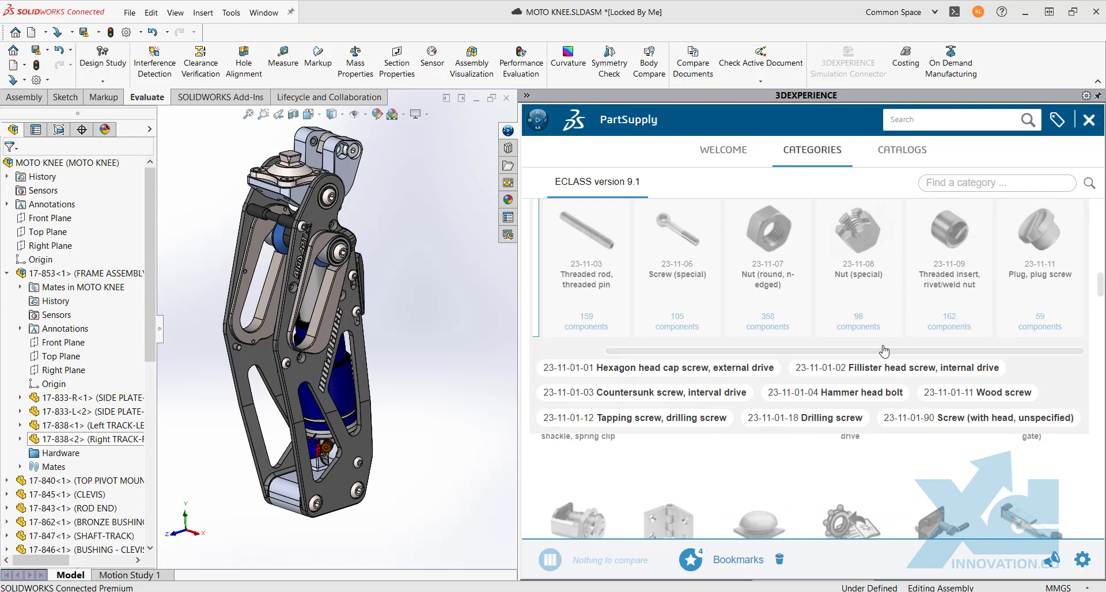
Step: View the supplier catalogs starting with P, and search PartSupply for "Stainless Steel-Spacers"
left_click(903, 158)
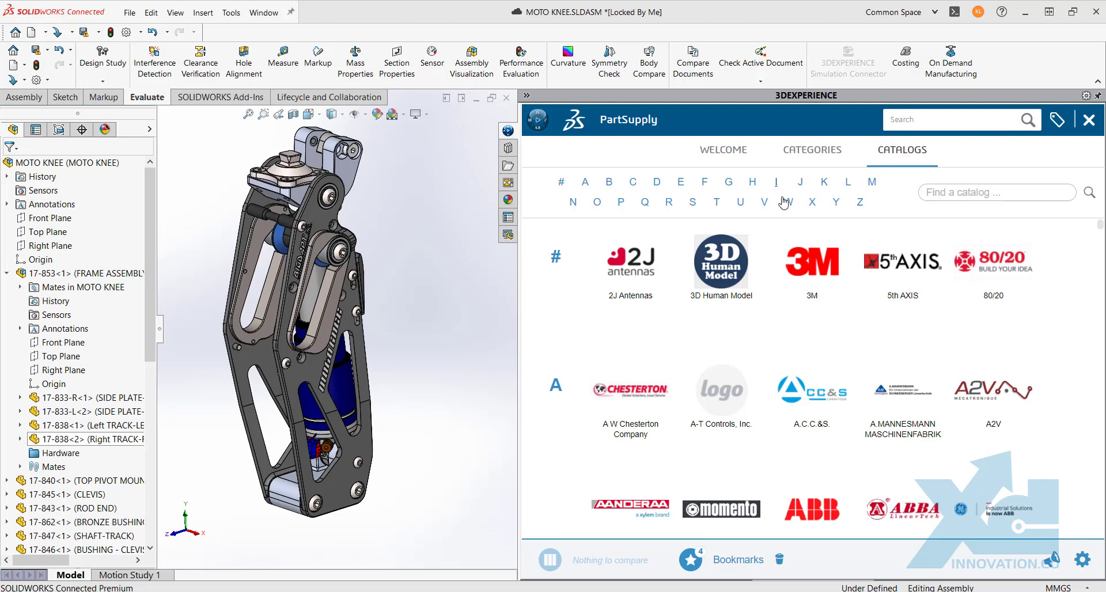
left_click(621, 203)
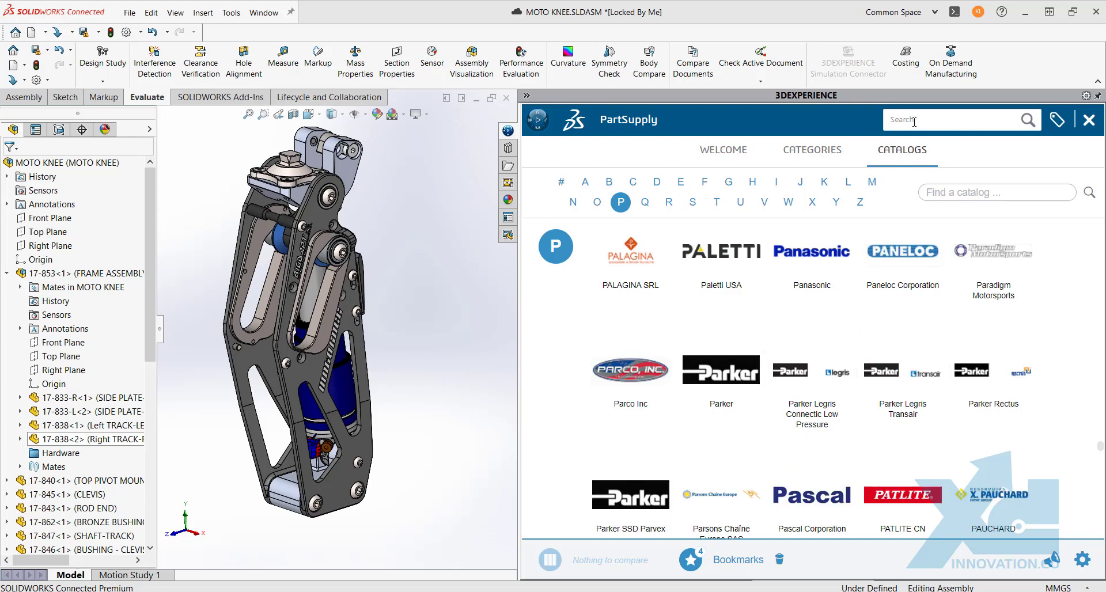
type("Stainless Steel-Spacers")
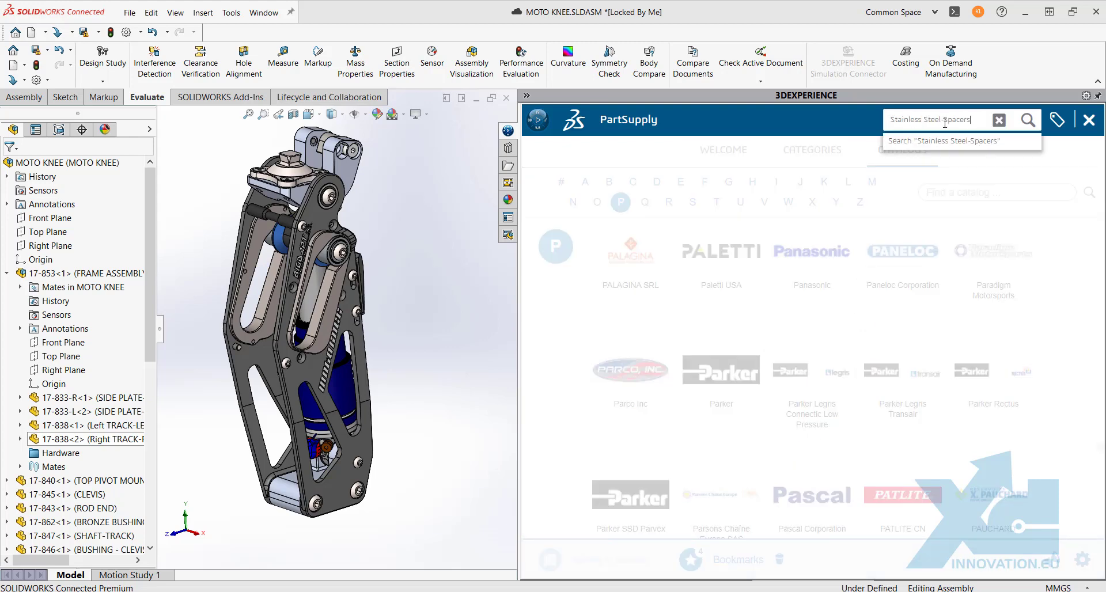
key("Return")
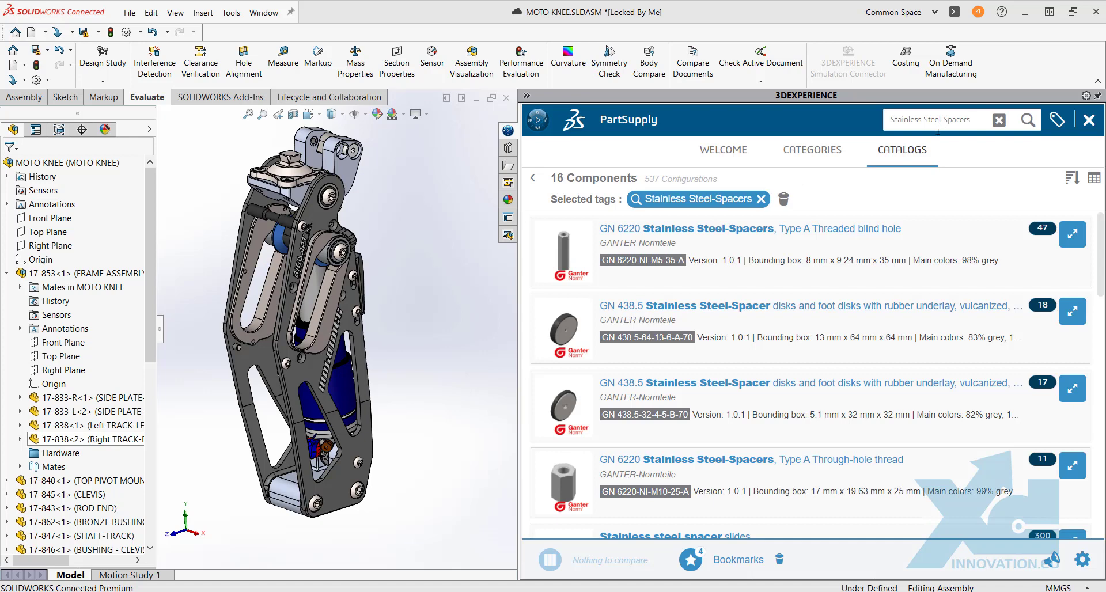
Step: Filter the search results by the country Germany and the catalog GANTER-Normteile
left_click(1055, 123)
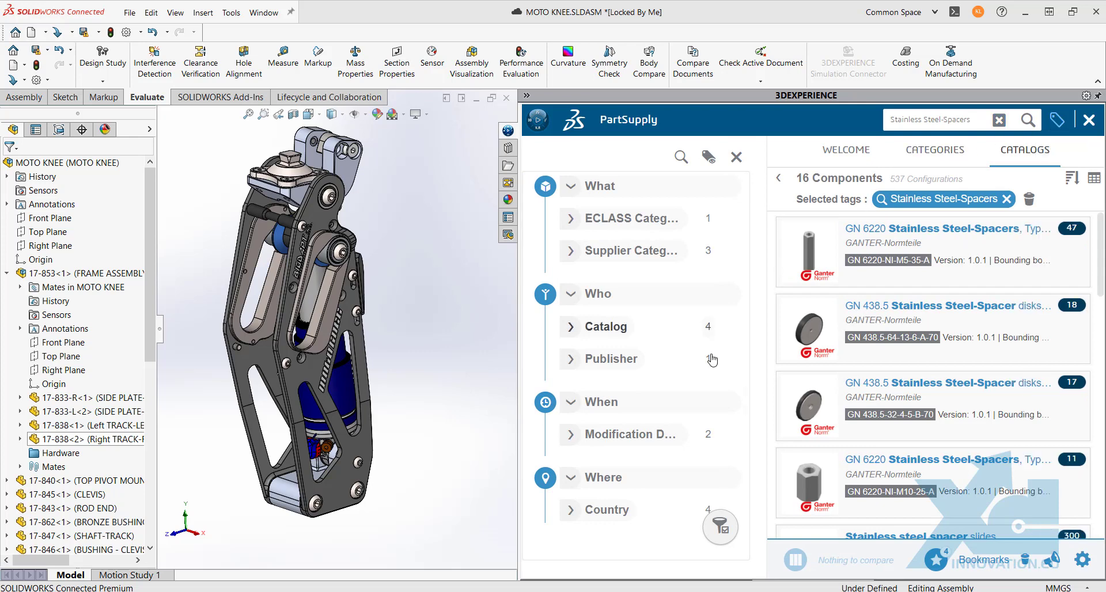
scroll(686, 373, "down", 1)
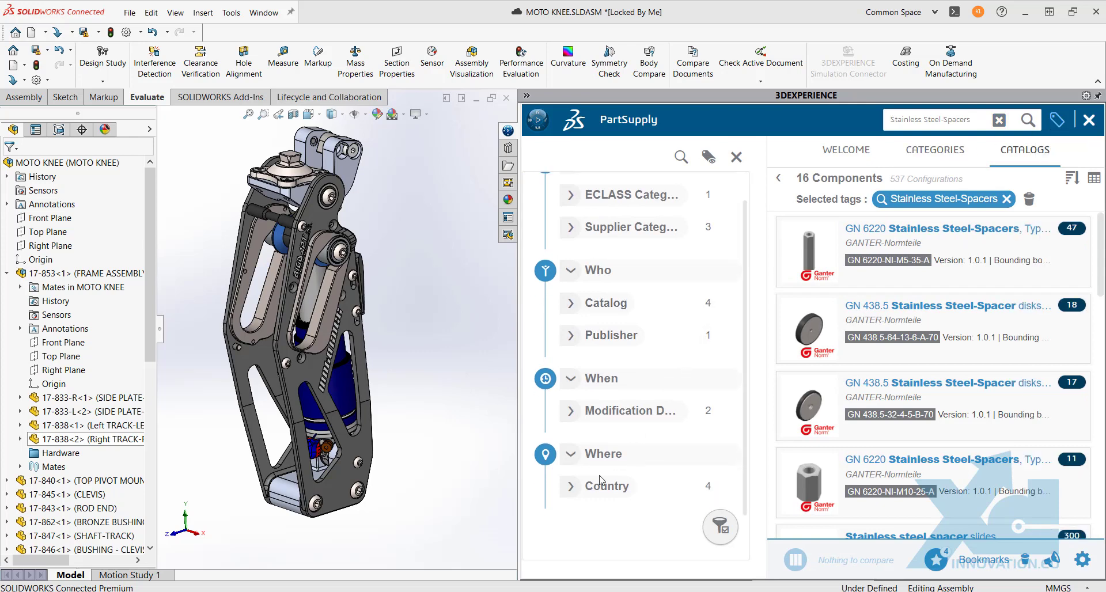
left_click(571, 488)
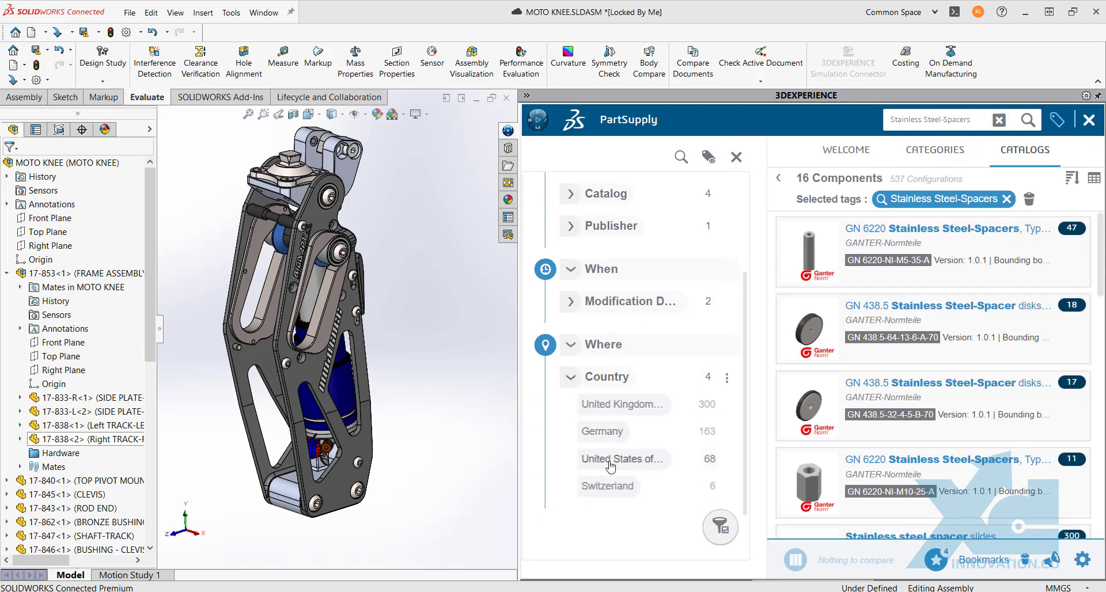
left_click(603, 432)
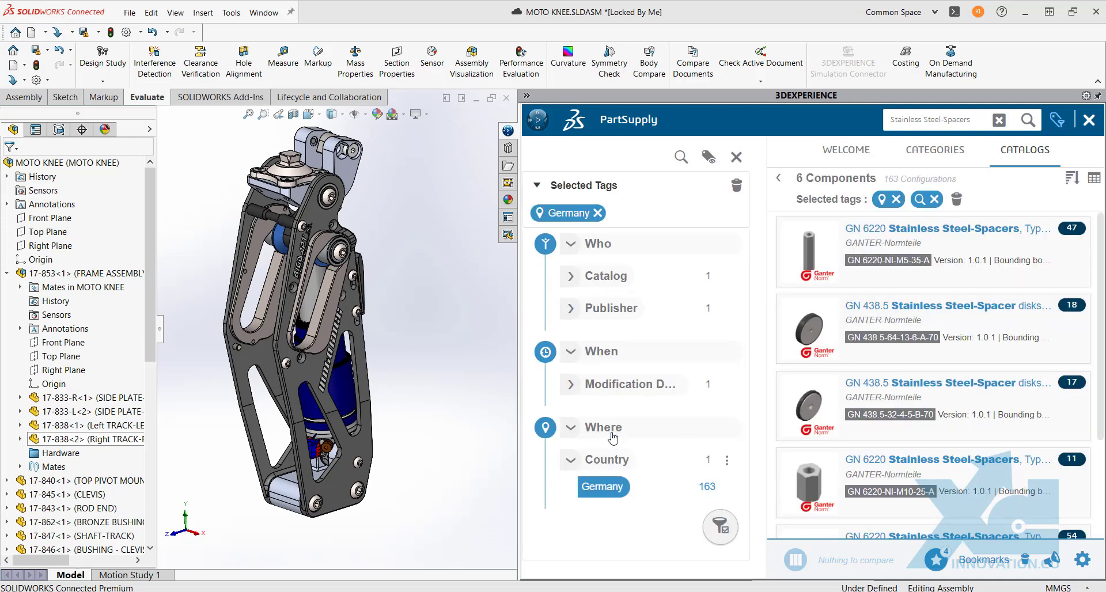
left_click(577, 277)
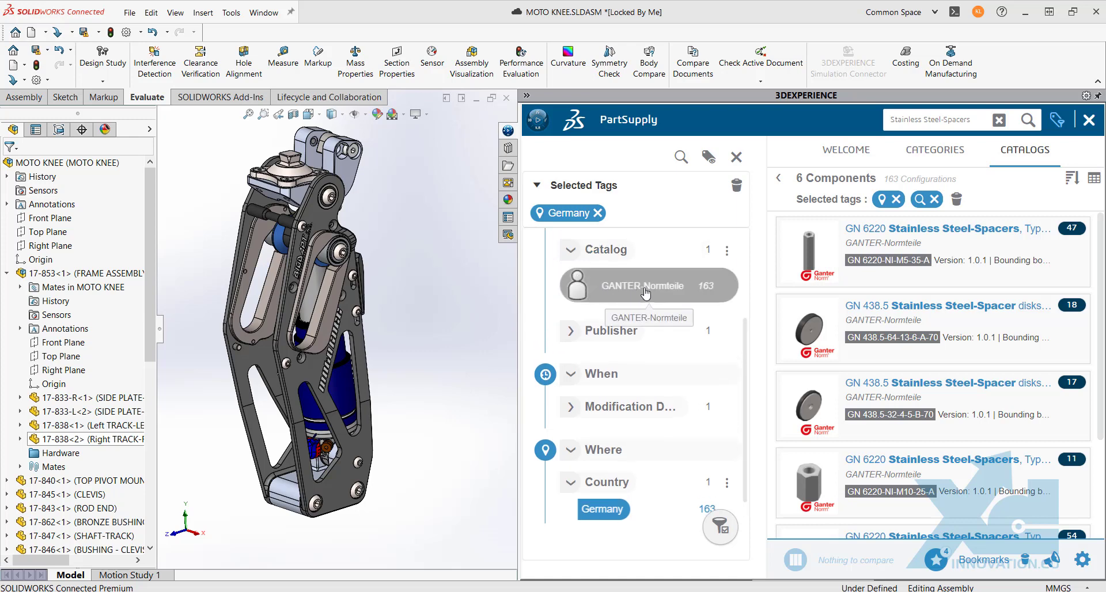
left_click(646, 293)
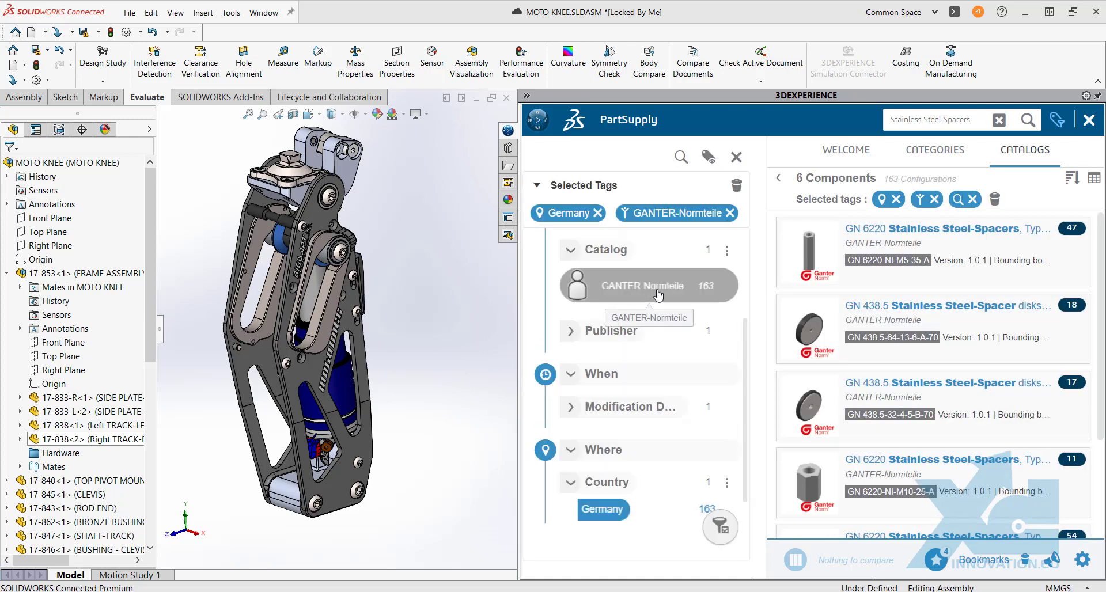
left_click(737, 157)
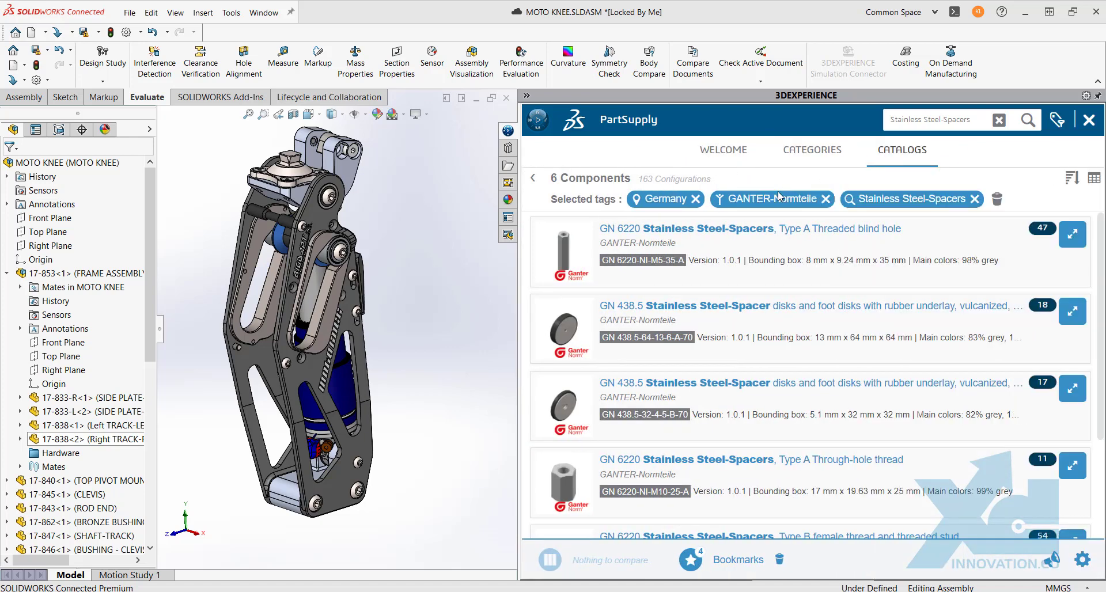
Step: Open the GN 6220 Type A Threaded blind hole spacer, set d to M 4 and review its l1 options
left_click(561, 252)
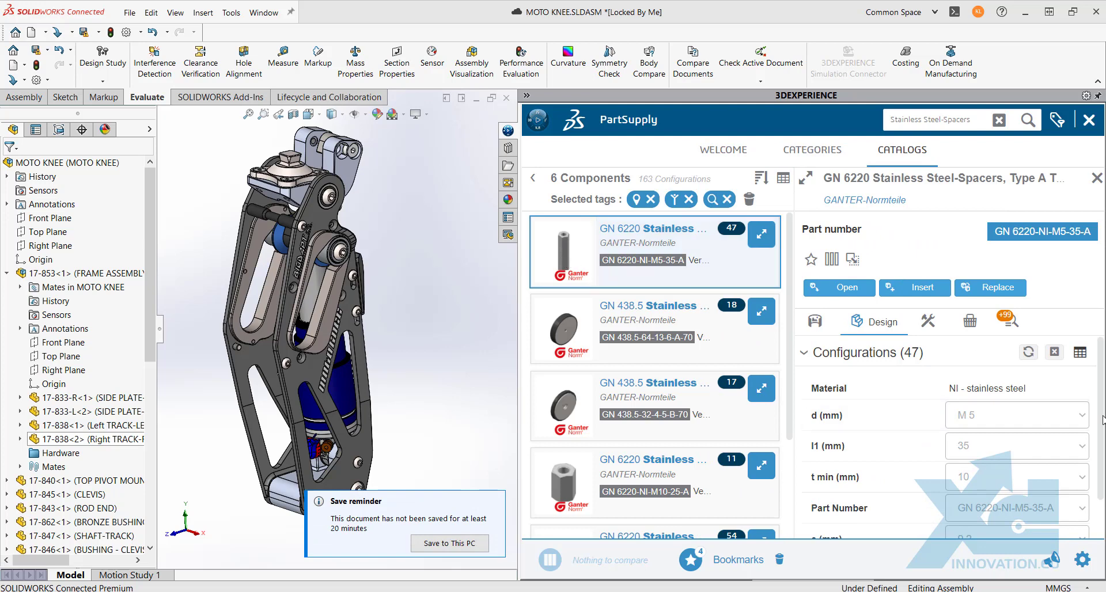
left_click(1014, 425)
left_click(983, 453)
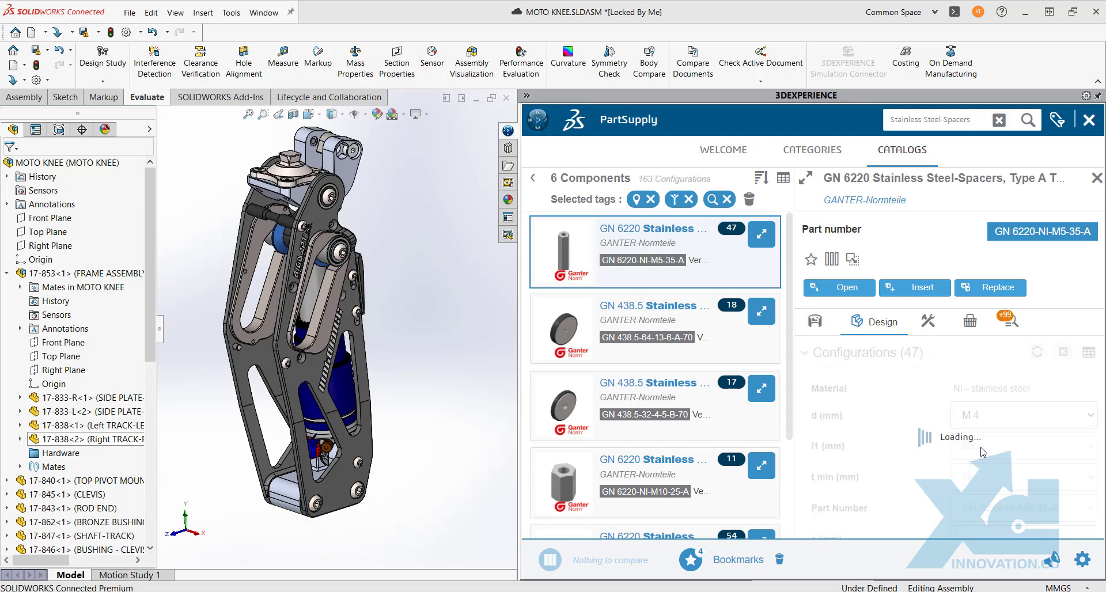
left_click(984, 452)
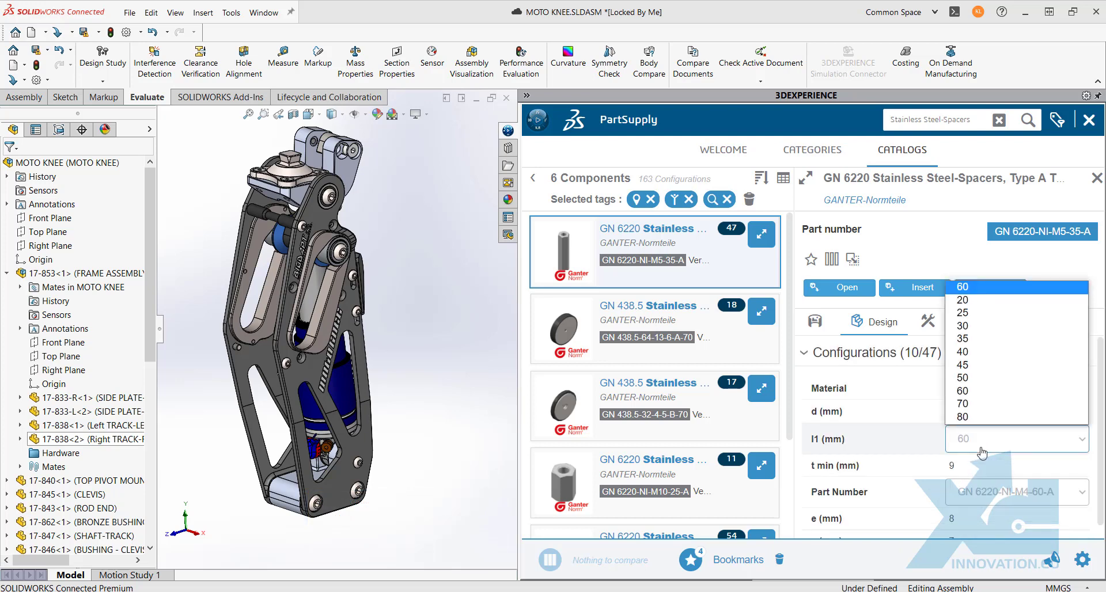
left_click(983, 454)
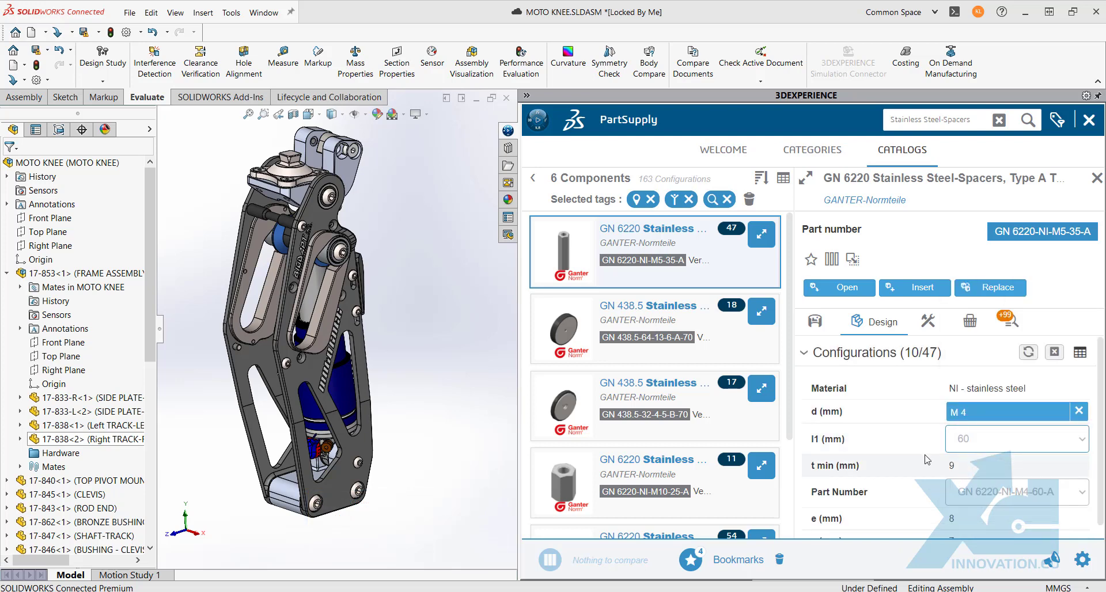
scroll(922, 470, "down", 1)
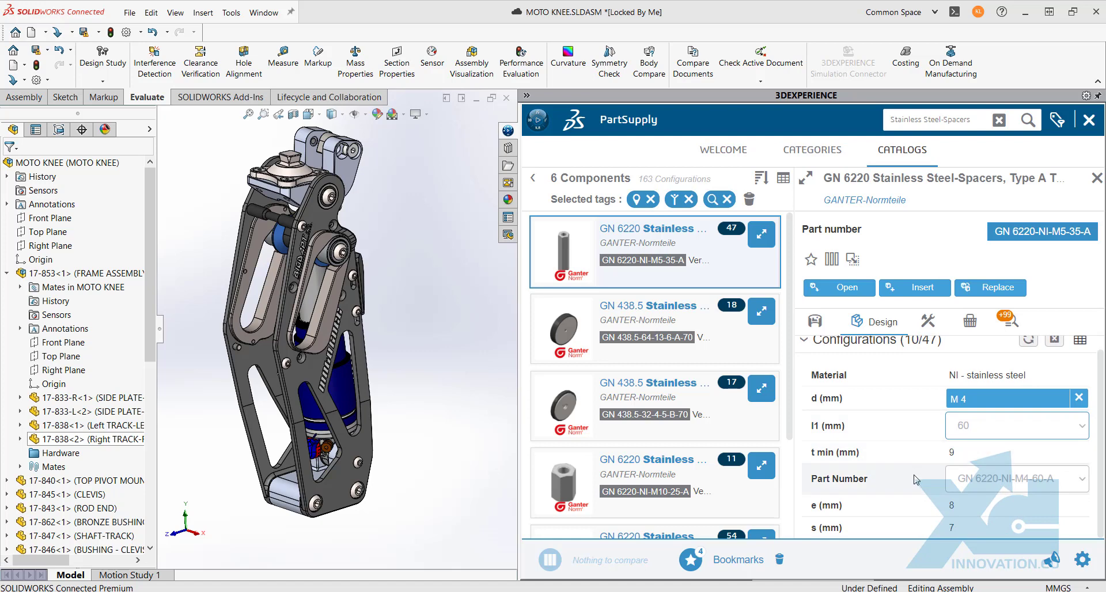
Step: Inspect the GN 6220 spacer in the 3D preview from another angle and return to its design configurations
left_click(805, 341)
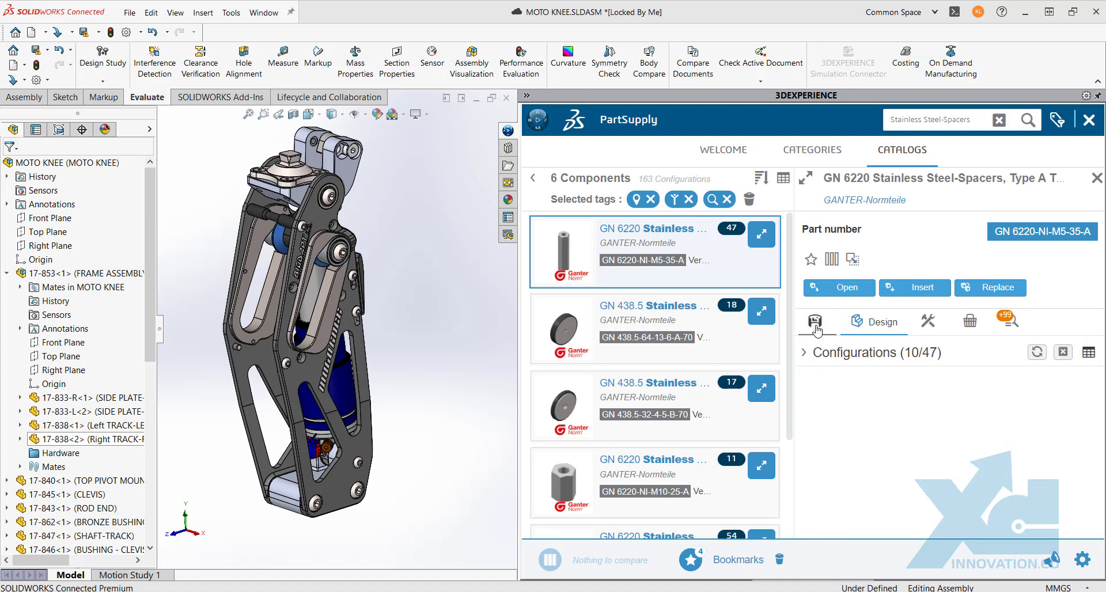
left_click(815, 321)
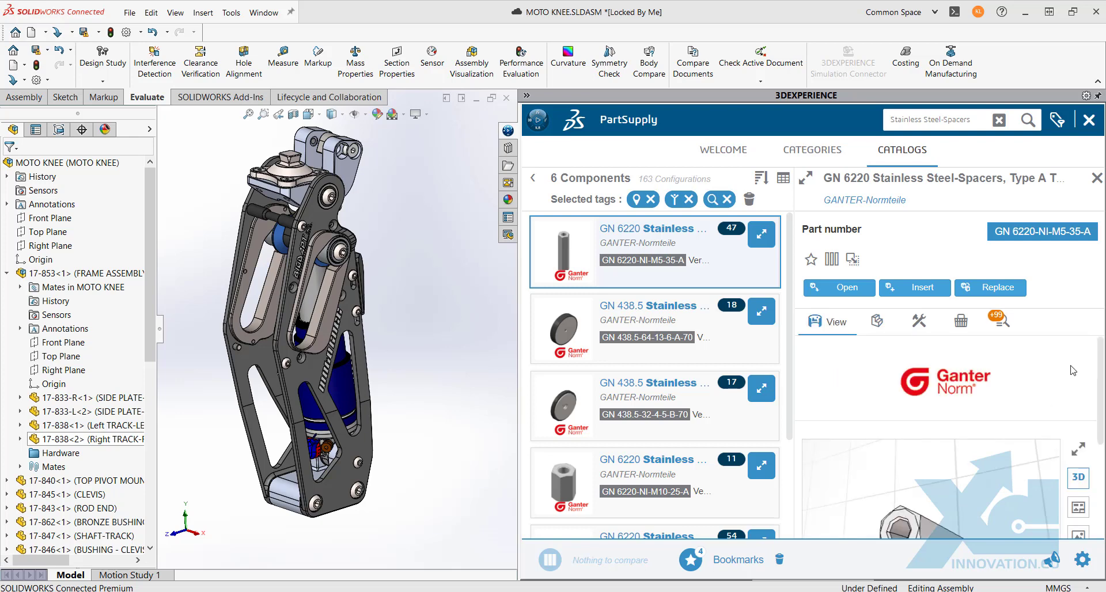
scroll(1073, 371, "down", 5)
scroll(1064, 473, "up", 3)
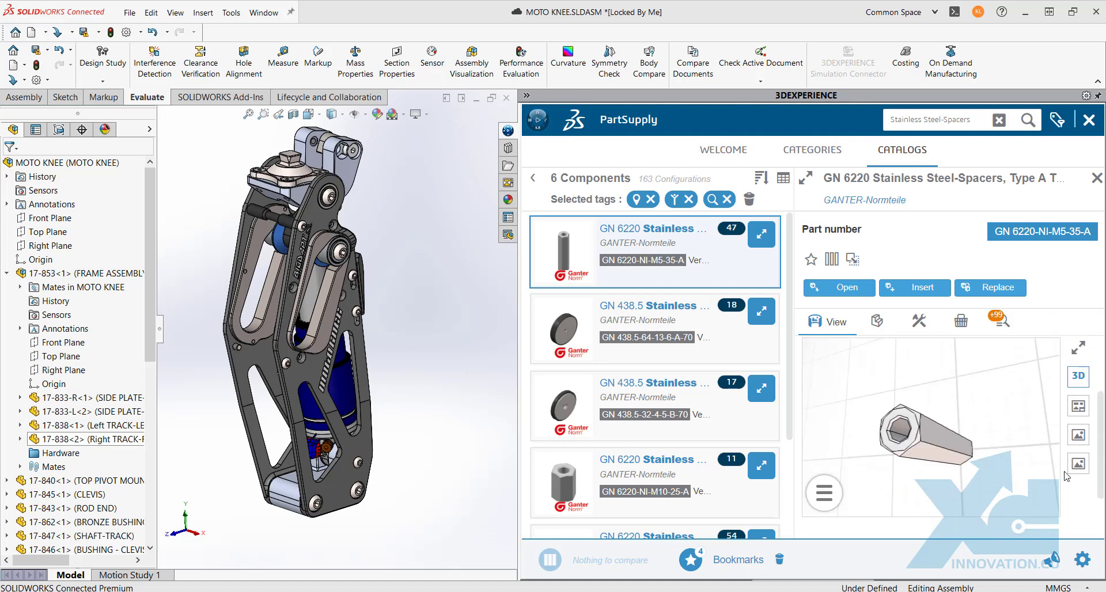
left_click_drag(924, 452, 940, 428)
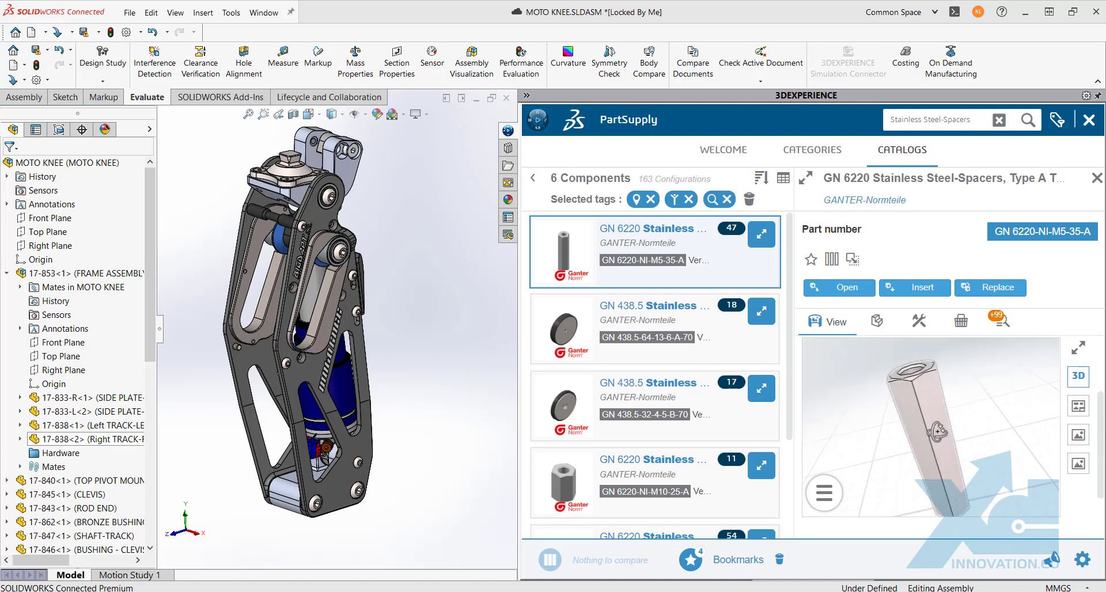
left_click(873, 323)
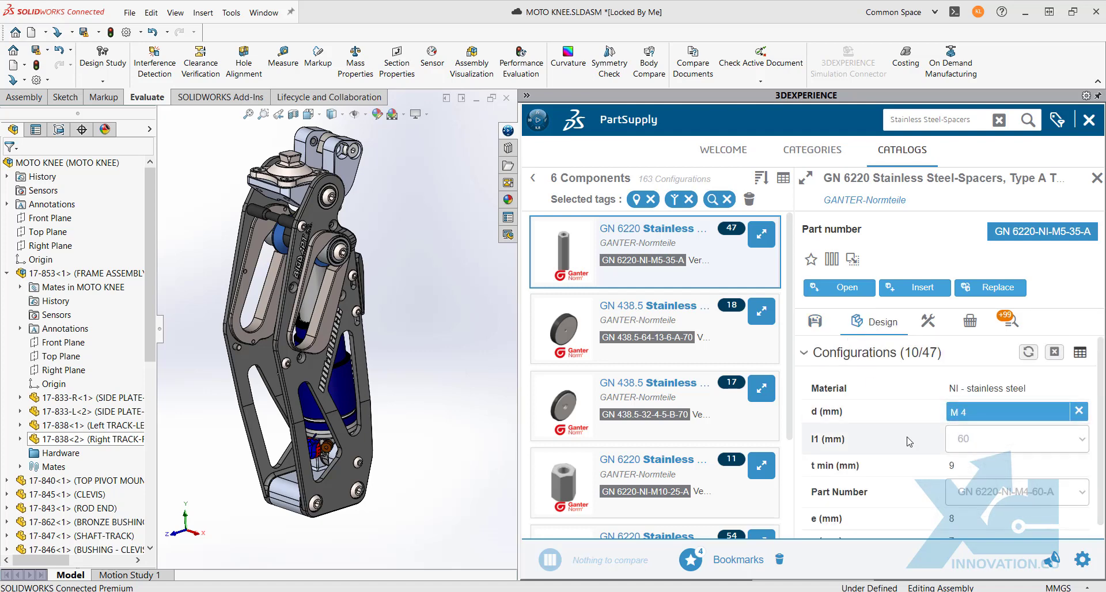
Step: Insert the GN 6220-NI-M5-35-A spacer into the assembly, placing it in free space beside the knee frame
left_click(908, 295)
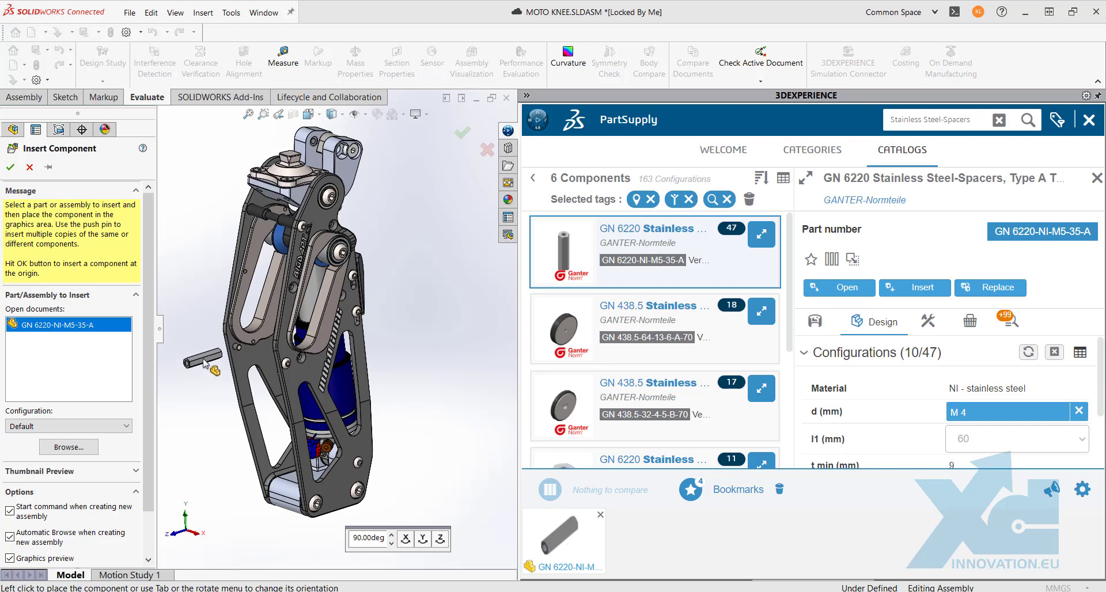
left_click(205, 361)
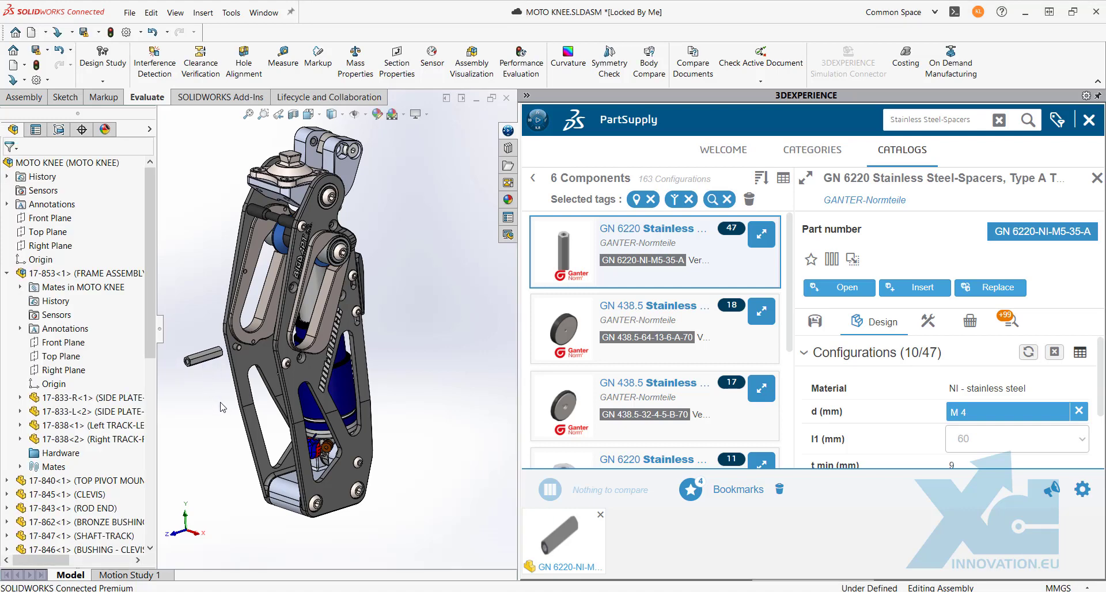
scroll(227, 377, "down", 3)
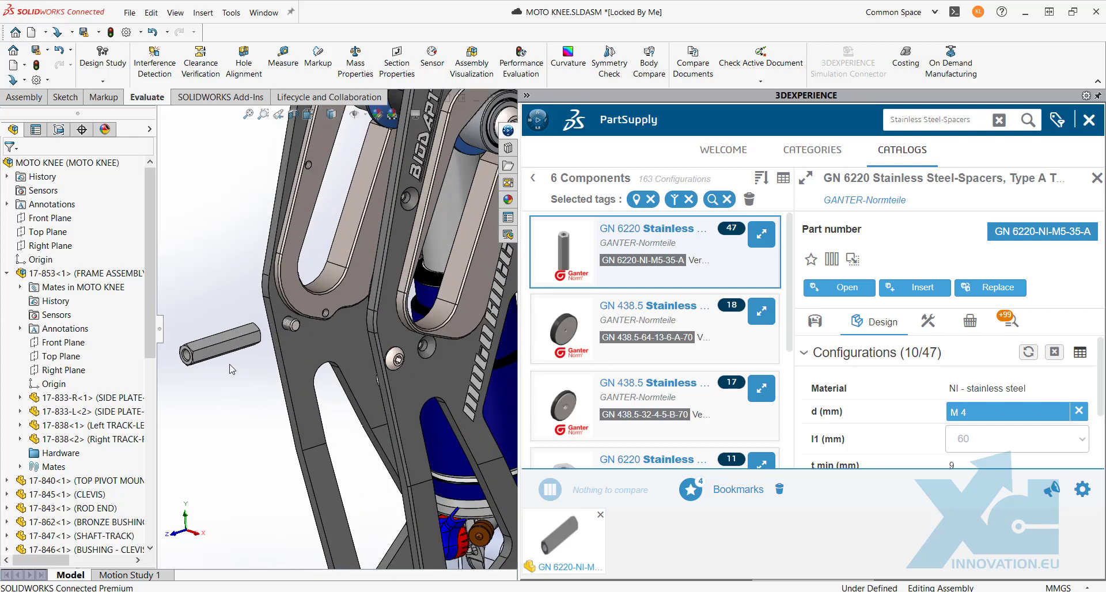
key("f")
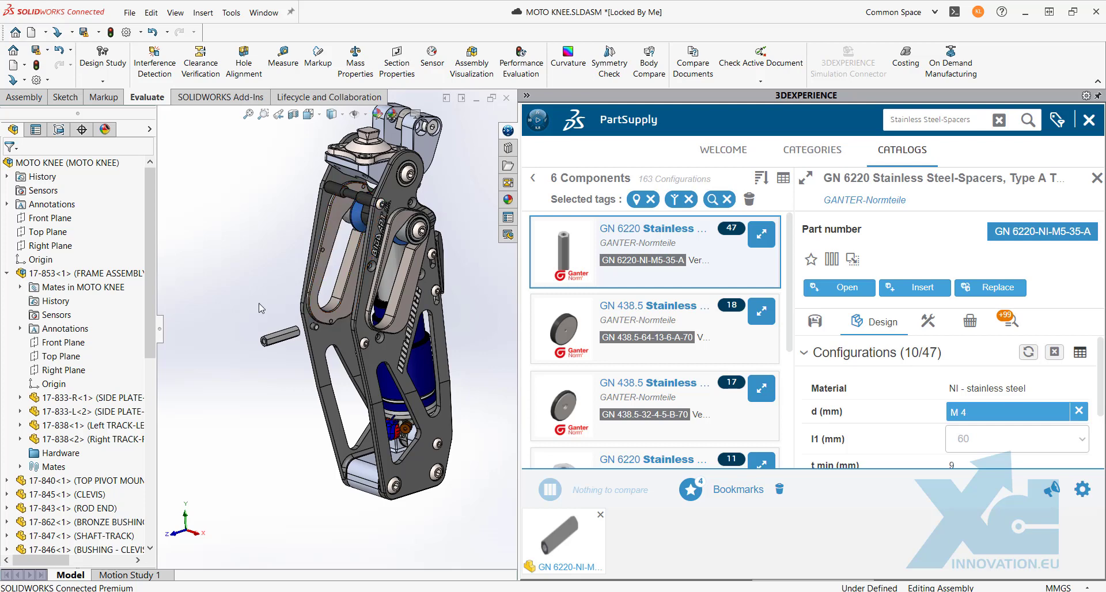
Step: Search PartSupply for components similar in shape to the 17-836 spanner bar near the top of the frame
left_click(339, 193)
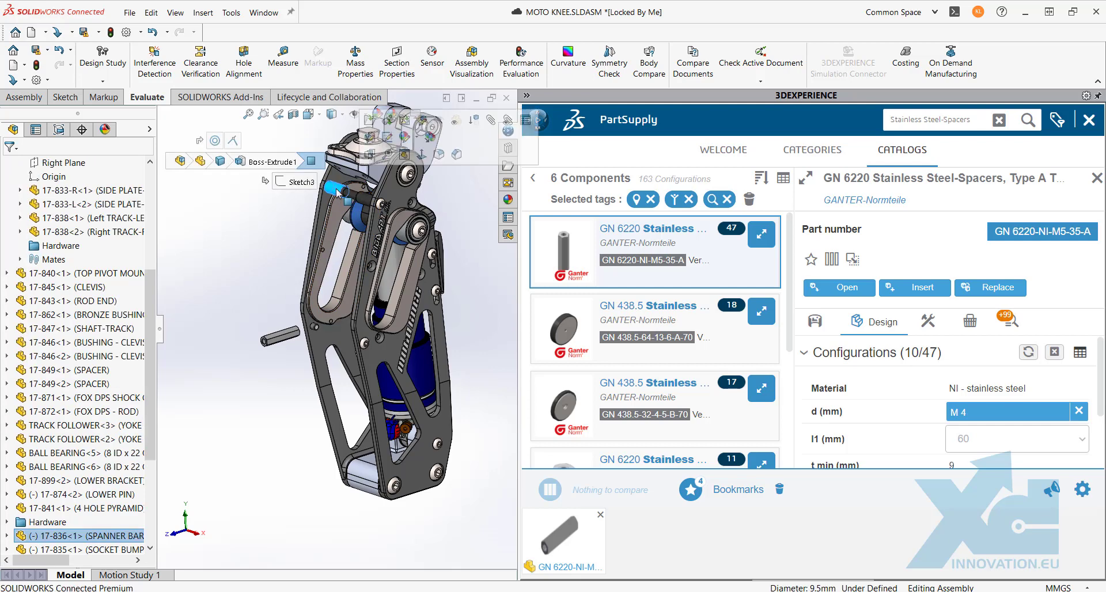
right_click(337, 193)
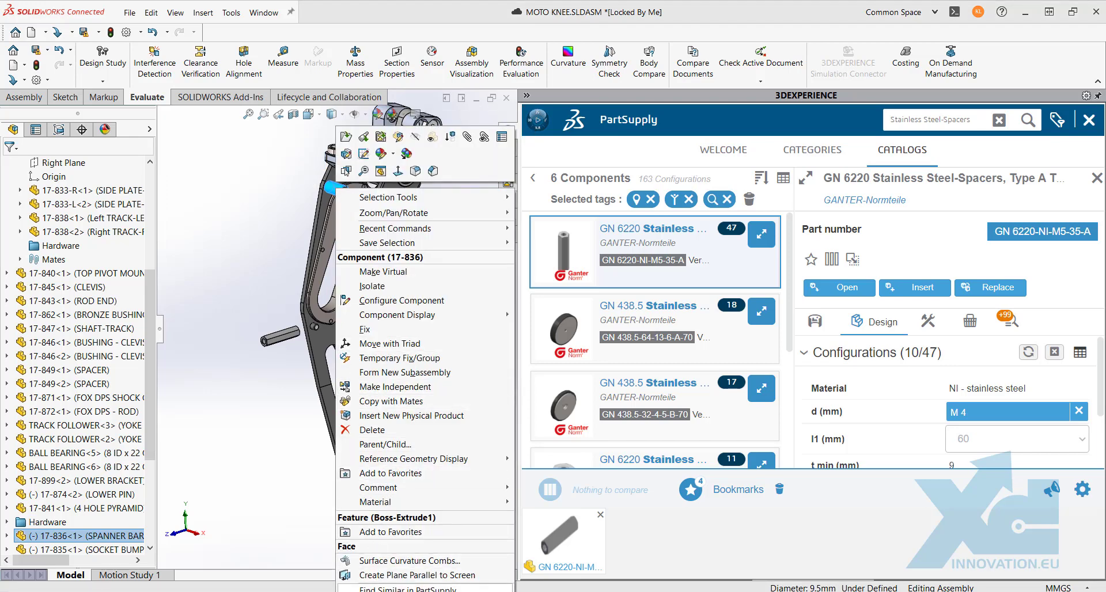
left_click(407, 589)
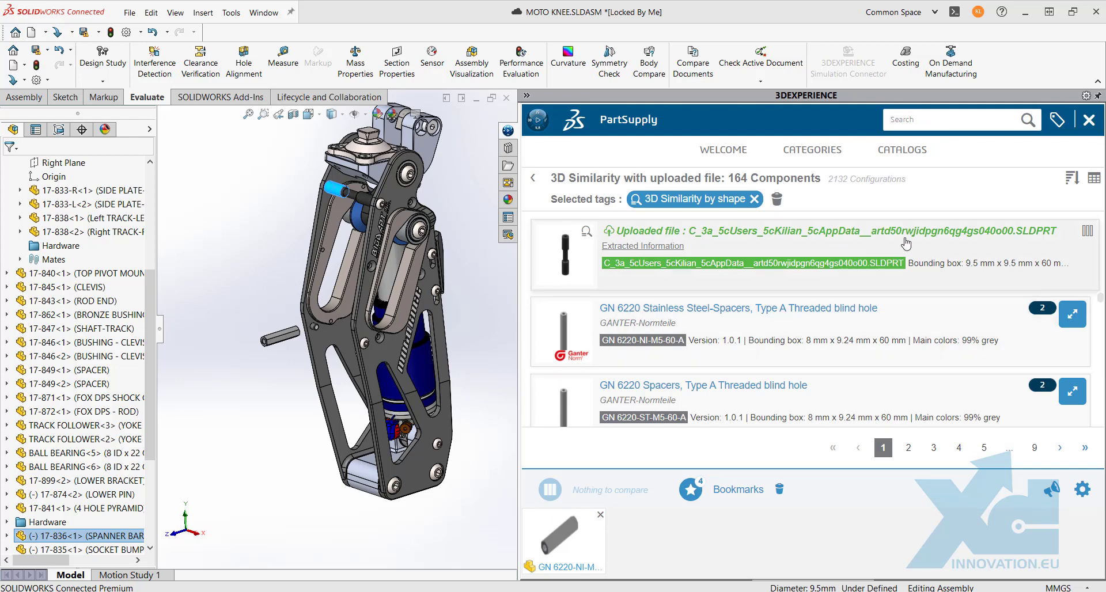
Step: Insert the GN 6220-NI-M5-60-A stainless steel spacer from the similarity results, placing it beside the knee frame above the shorter spacer
left_click(565, 339)
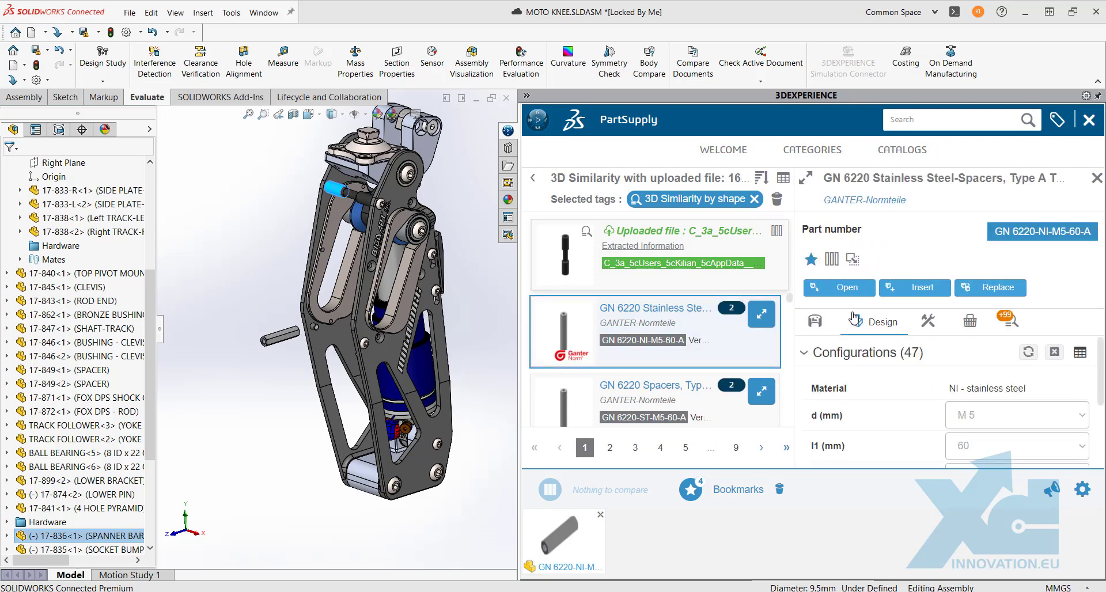
left_click(922, 288)
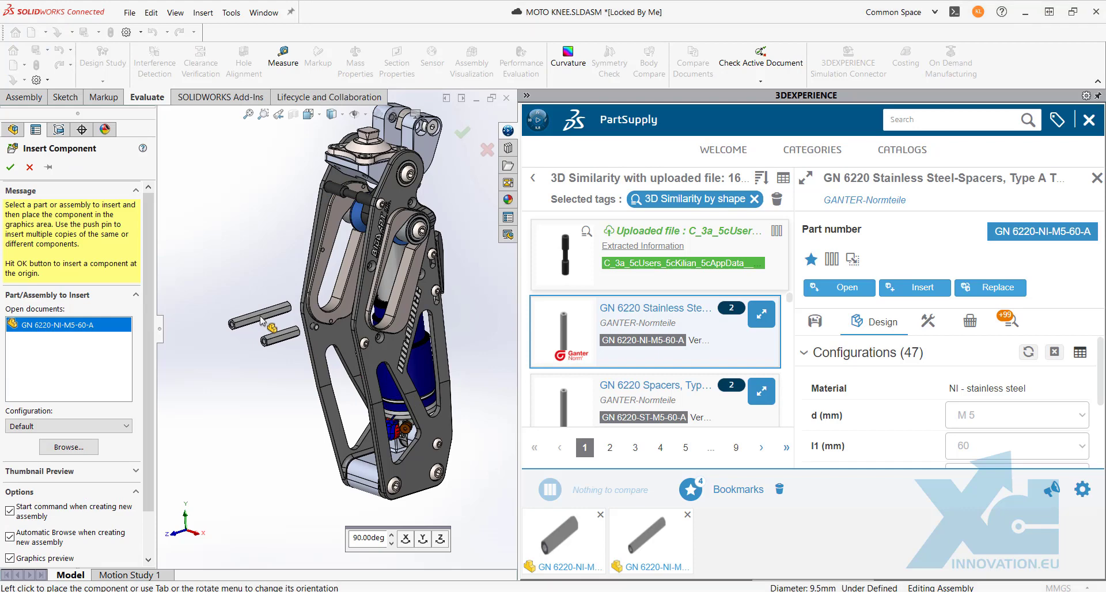
left_click(261, 321)
Step: Mate the GN 6220-NI-M5-60-A spacer's threaded bore concentric with the M5 screw protruding inside the side plate below the track slot
scroll(349, 362, "down", 5)
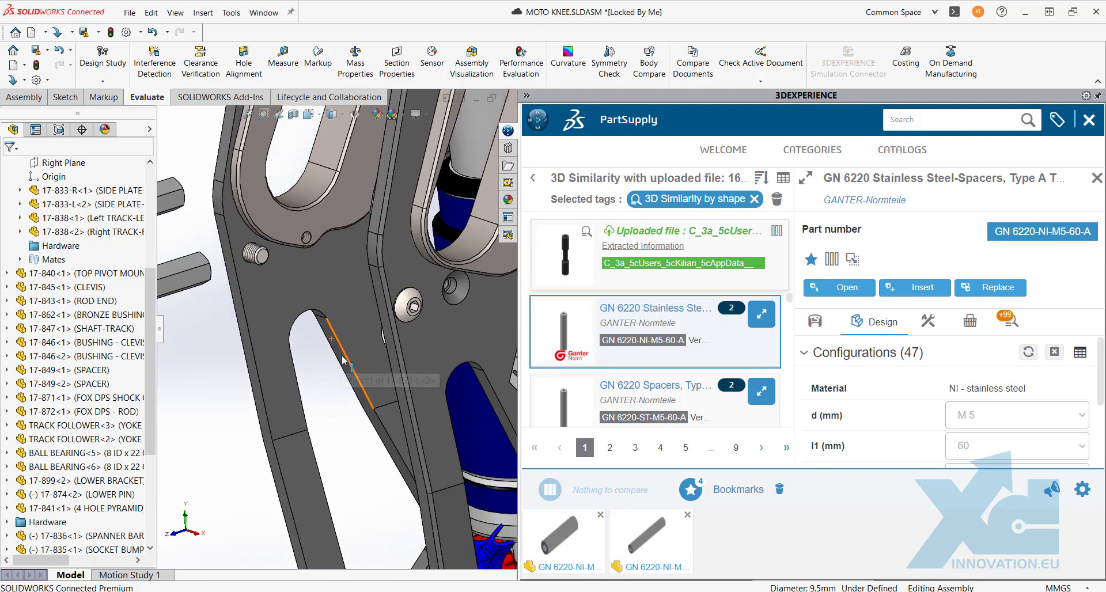
scroll(350, 362, "up", 5)
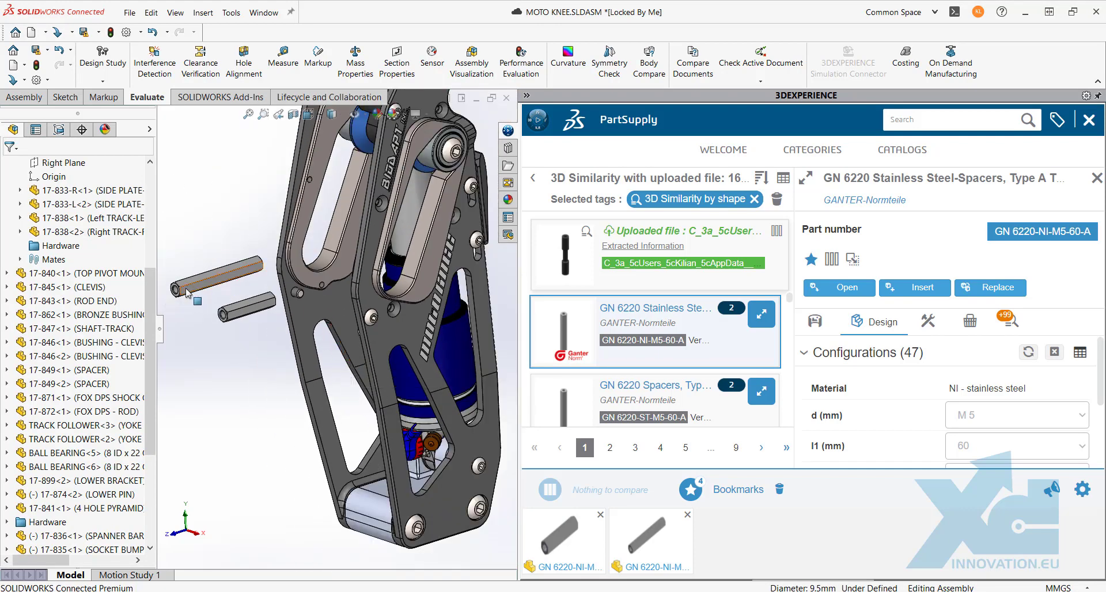
scroll(175, 291, "down", 6)
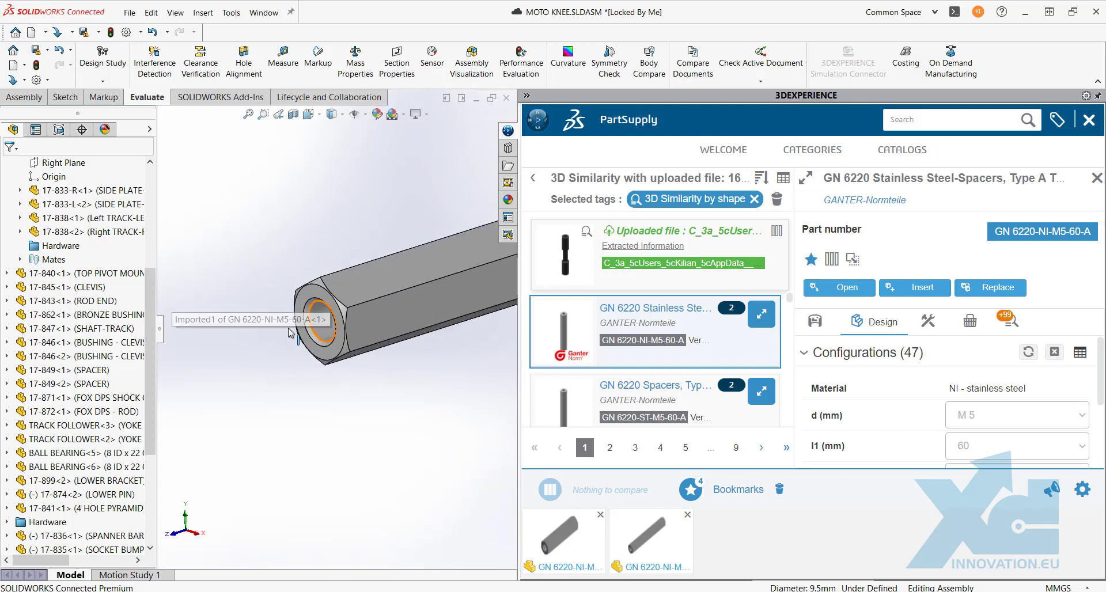
left_click(321, 322)
scroll(321, 322, "up", 5)
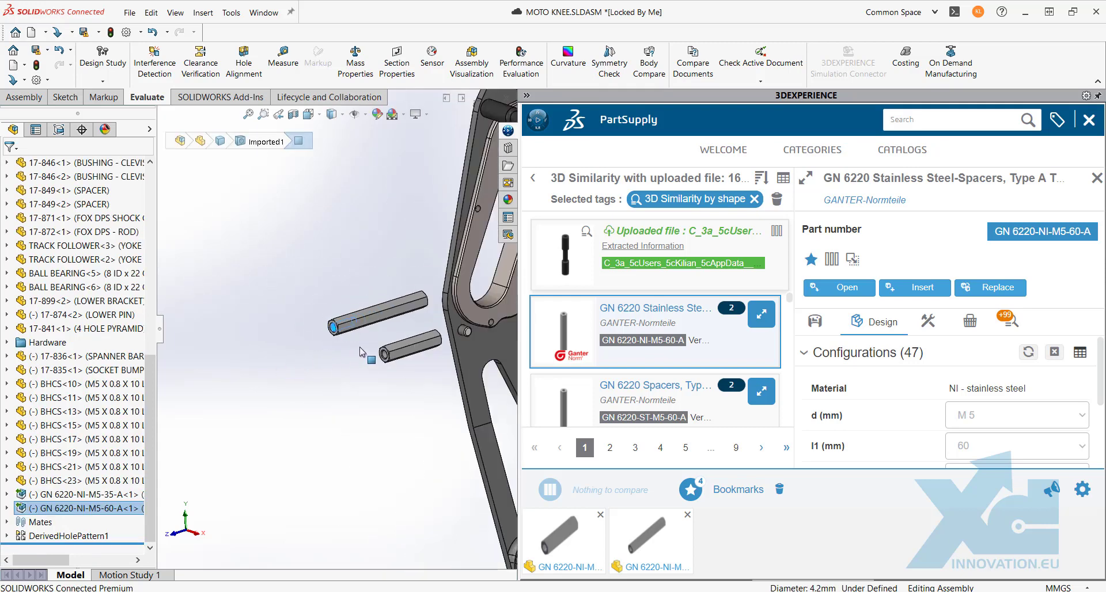
scroll(483, 327, "down", 3)
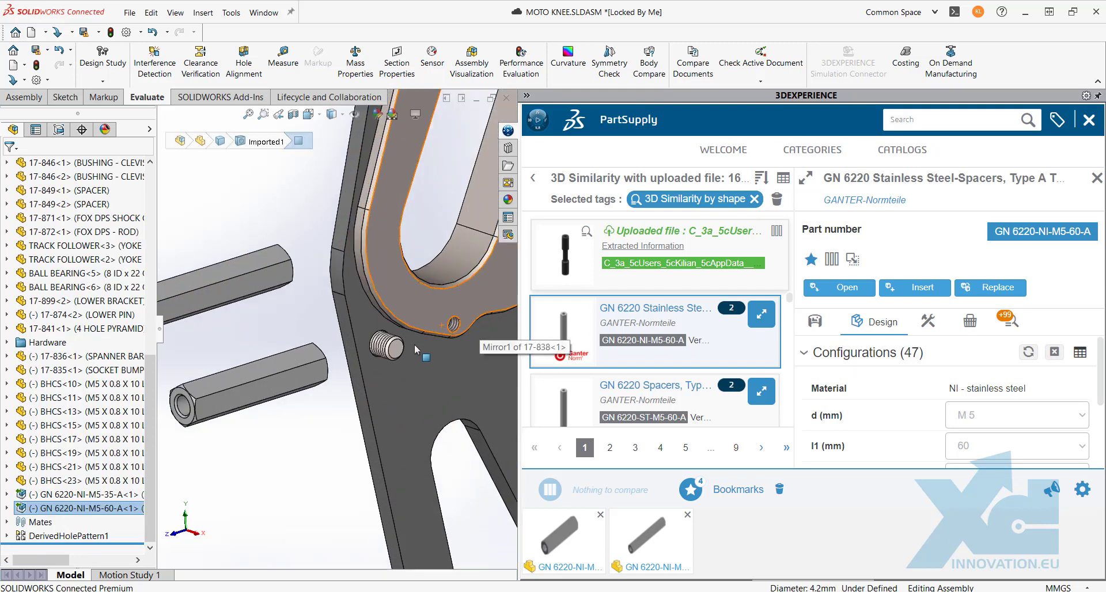
left_click(380, 345, "ctrl")
left_click(468, 332)
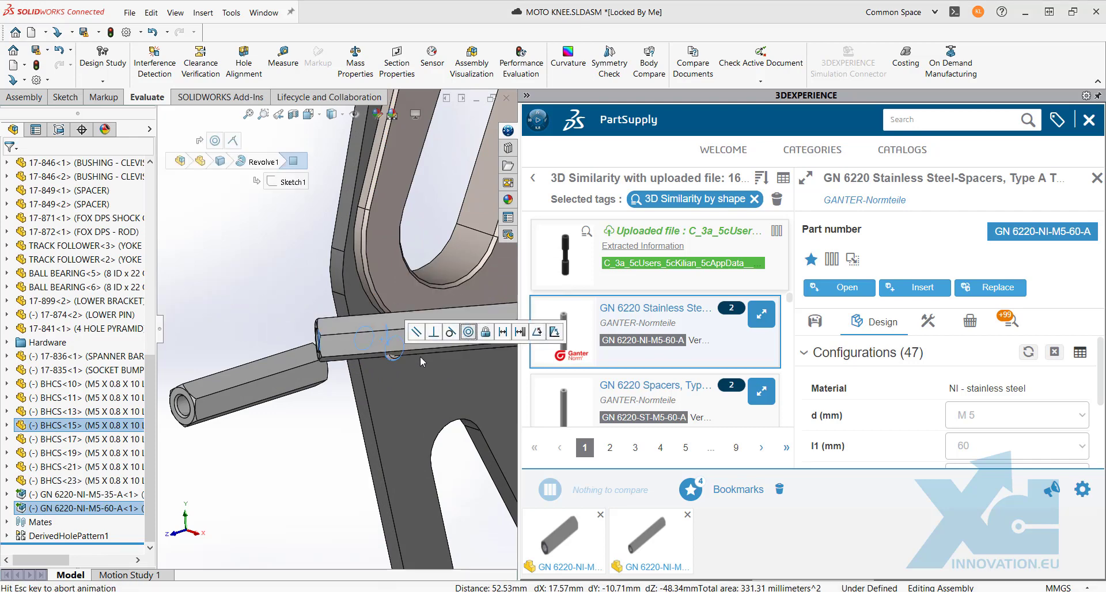
key("Escape")
scroll(378, 350, "up", 5)
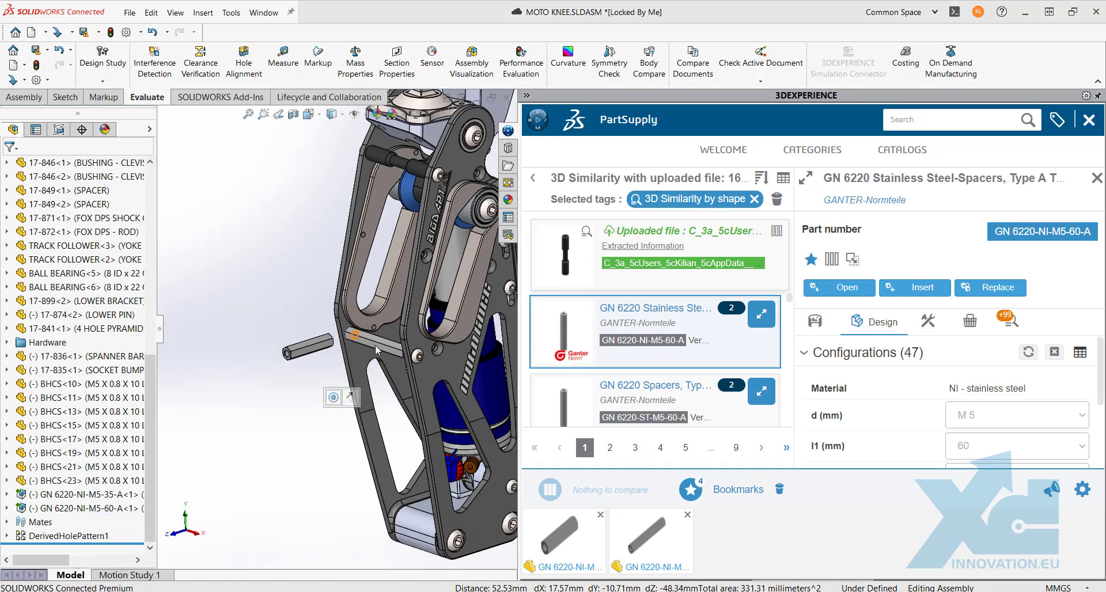
key("Escape")
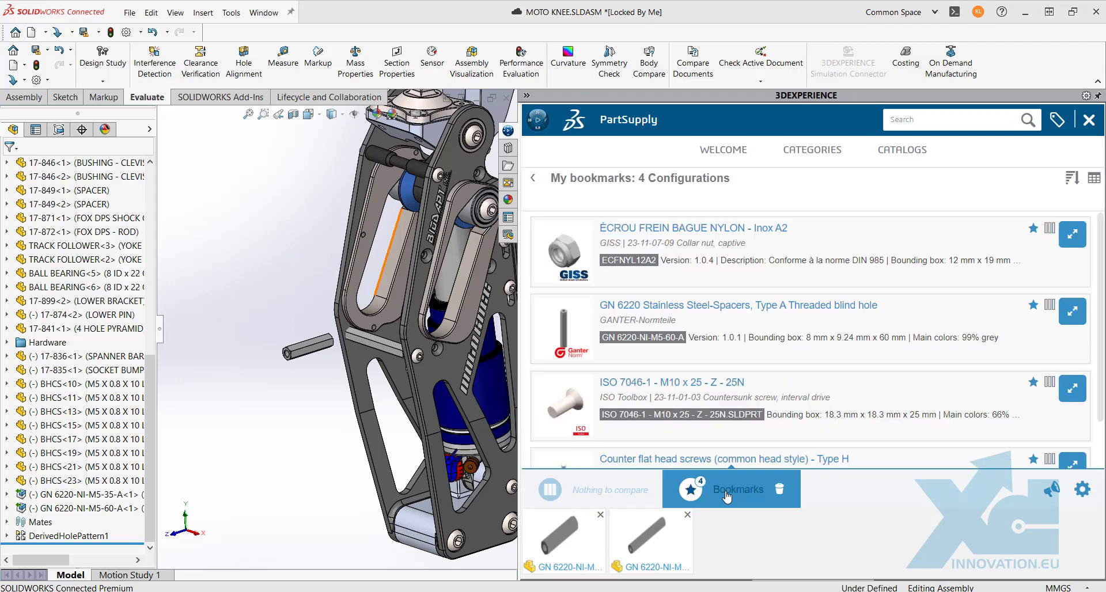
Step: Show the bookmarked configurations and clear the thumbnails of the inserted spacers beneath the list
left_click(599, 513)
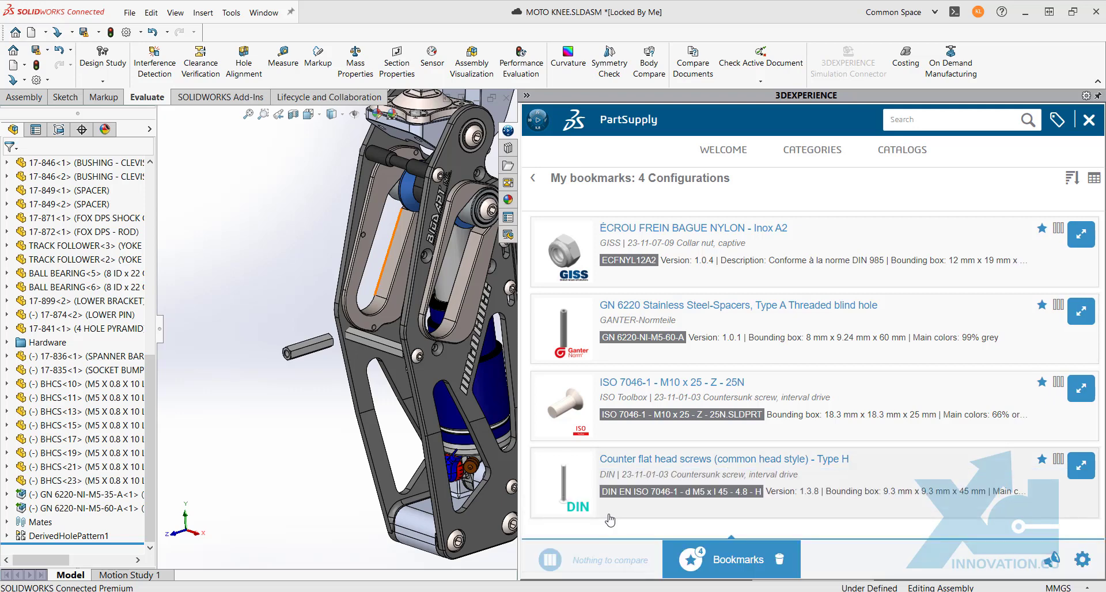